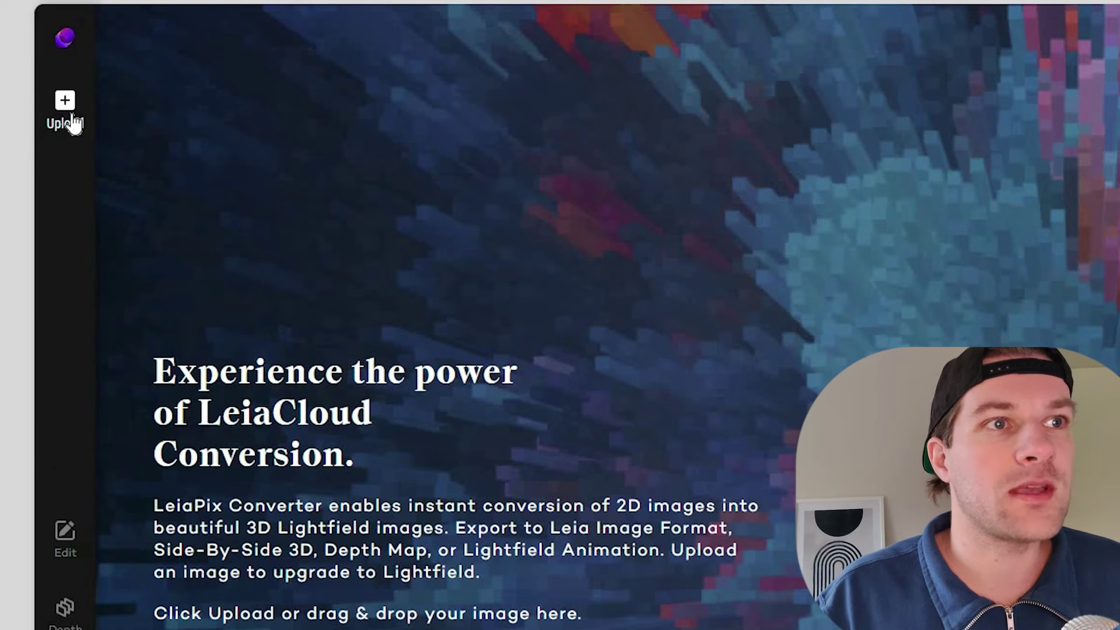
# Load the neon zombie cat image into LeiaPix by dropping it from File Explorer.
pyautogui.click(226, 268)
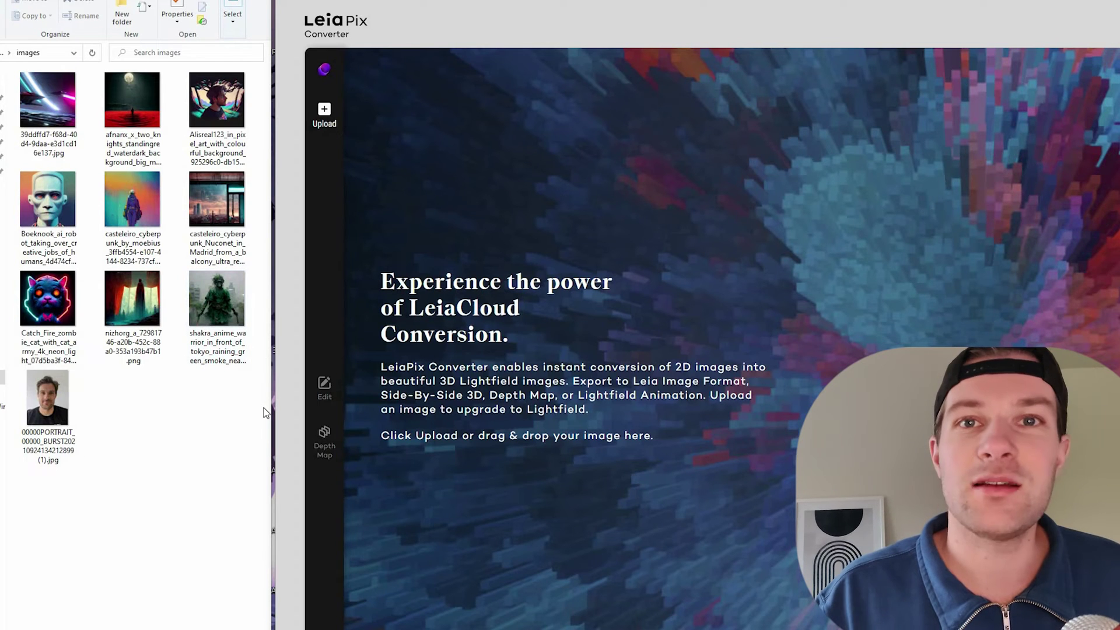
pyautogui.moveTo(47, 298); pyautogui.dragTo(499, 346)
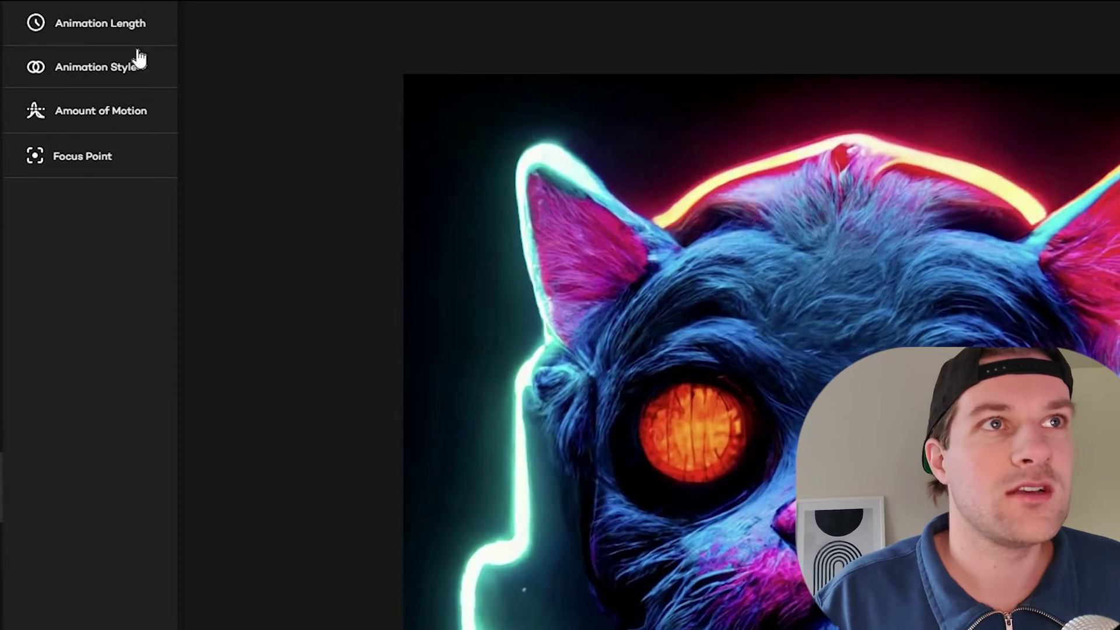
# Set the cat animation length to 3s and show the animation style choices.
pyautogui.click(117, 26)
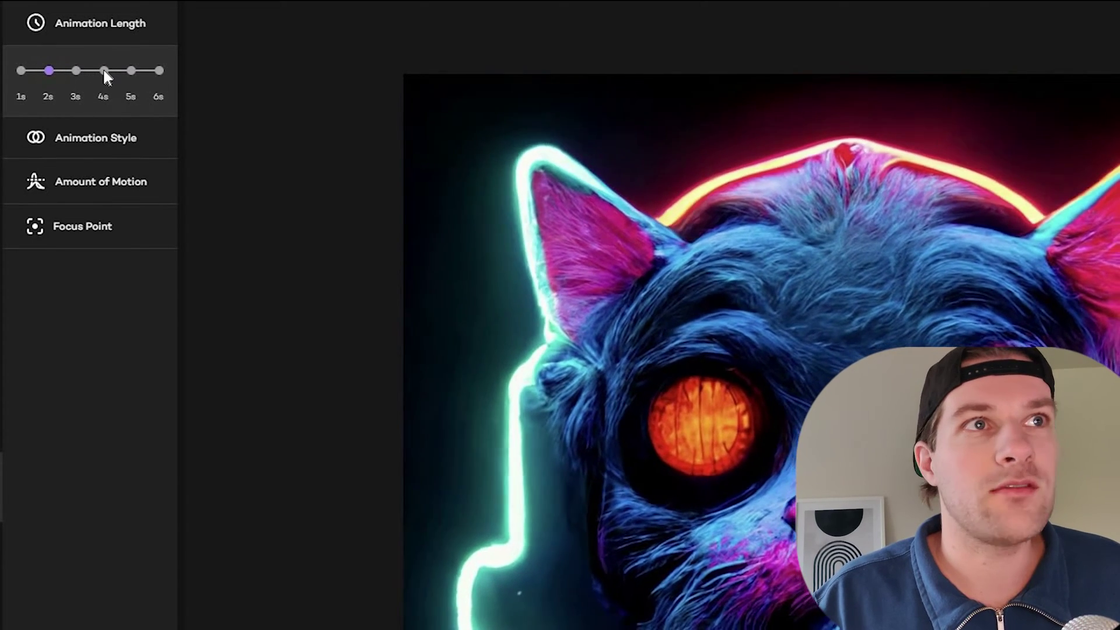
pyautogui.click(104, 70)
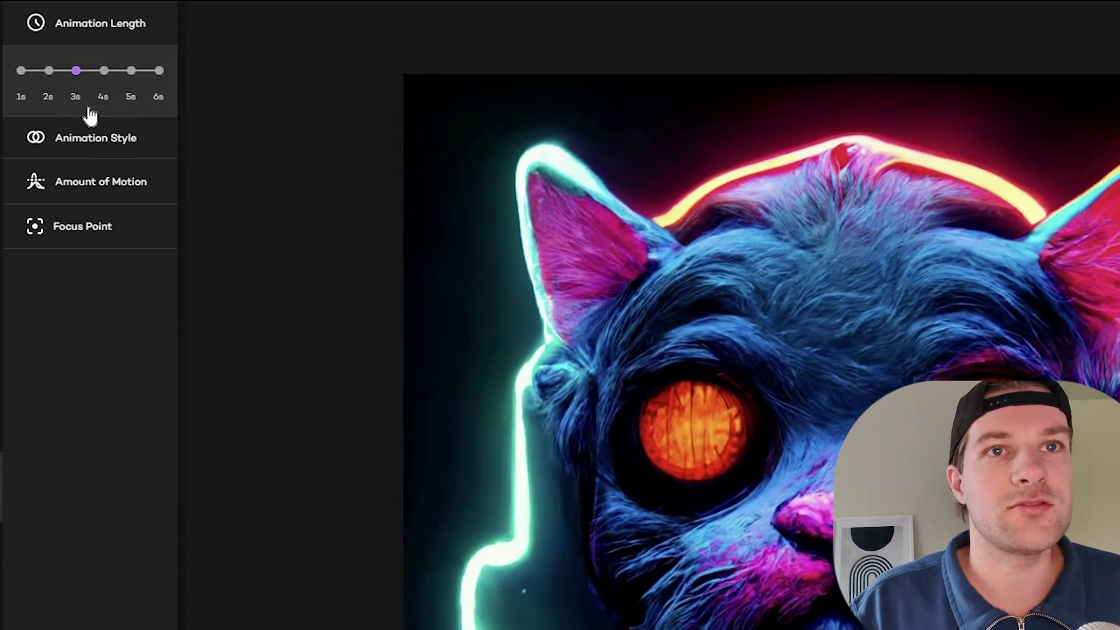
pyautogui.click(109, 156)
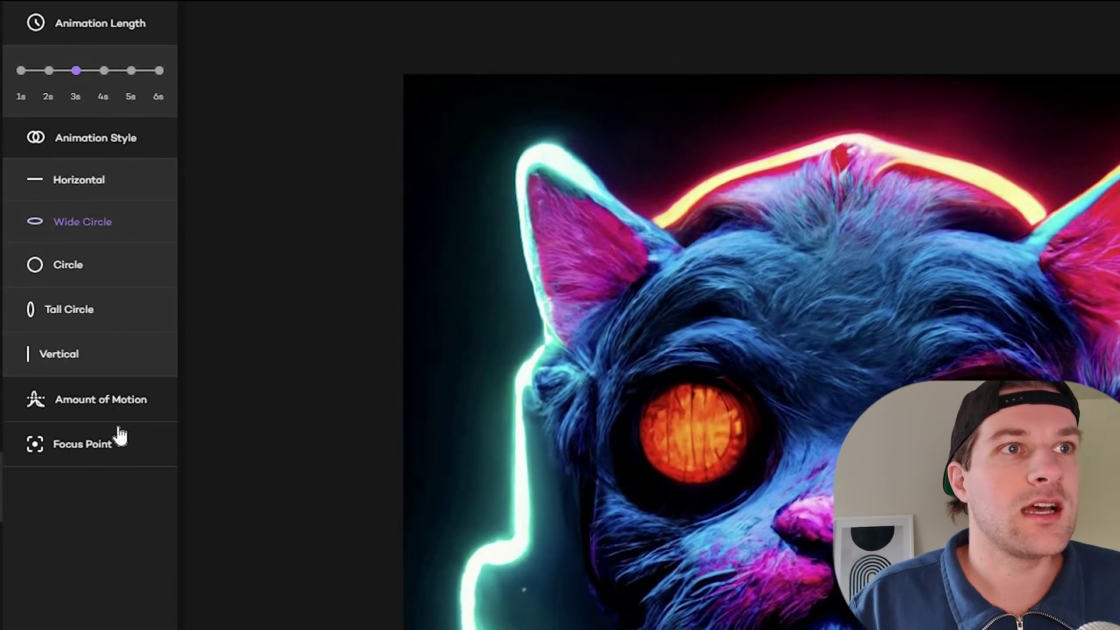
# Try More motion and a 5s length on the cat, then return motion to Regular.
pyautogui.click(105, 232)
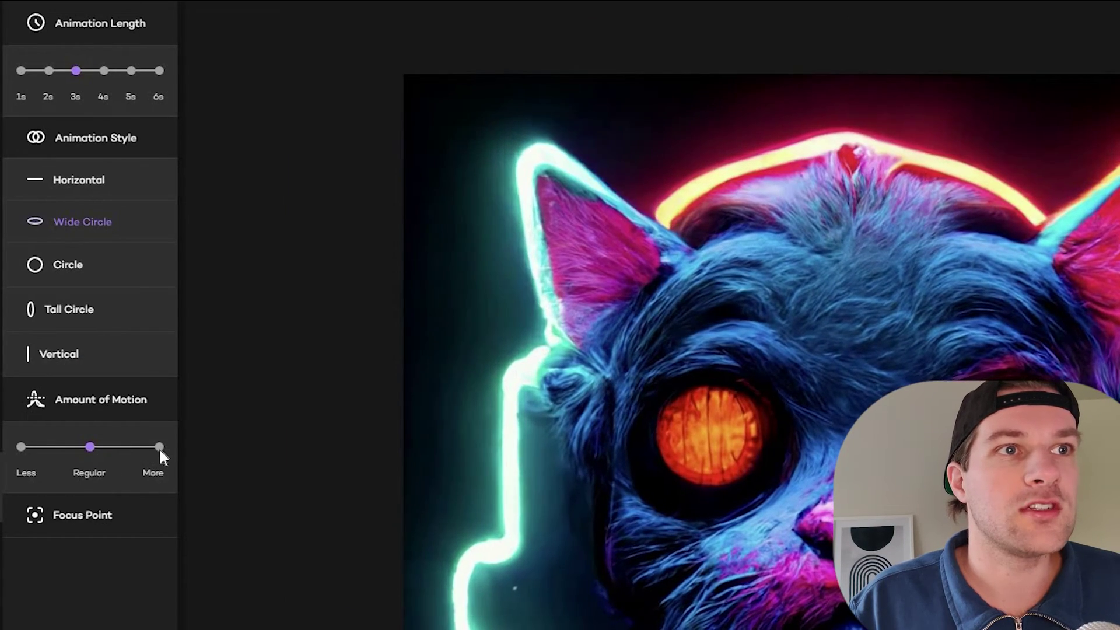
pyautogui.click(159, 447)
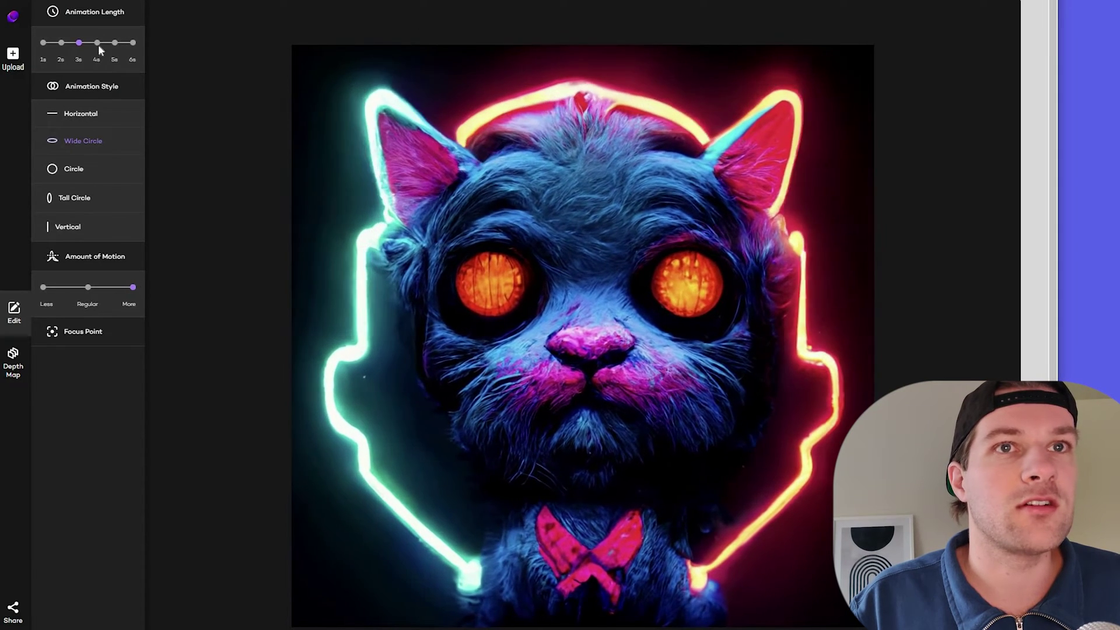
pyautogui.click(115, 47)
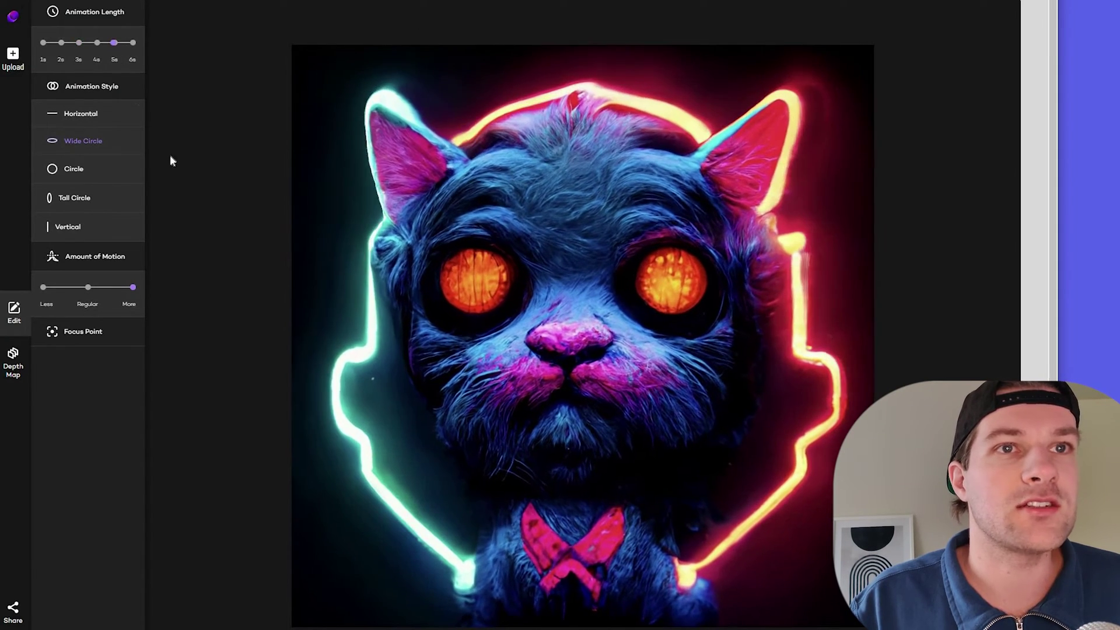
pyautogui.click(88, 287)
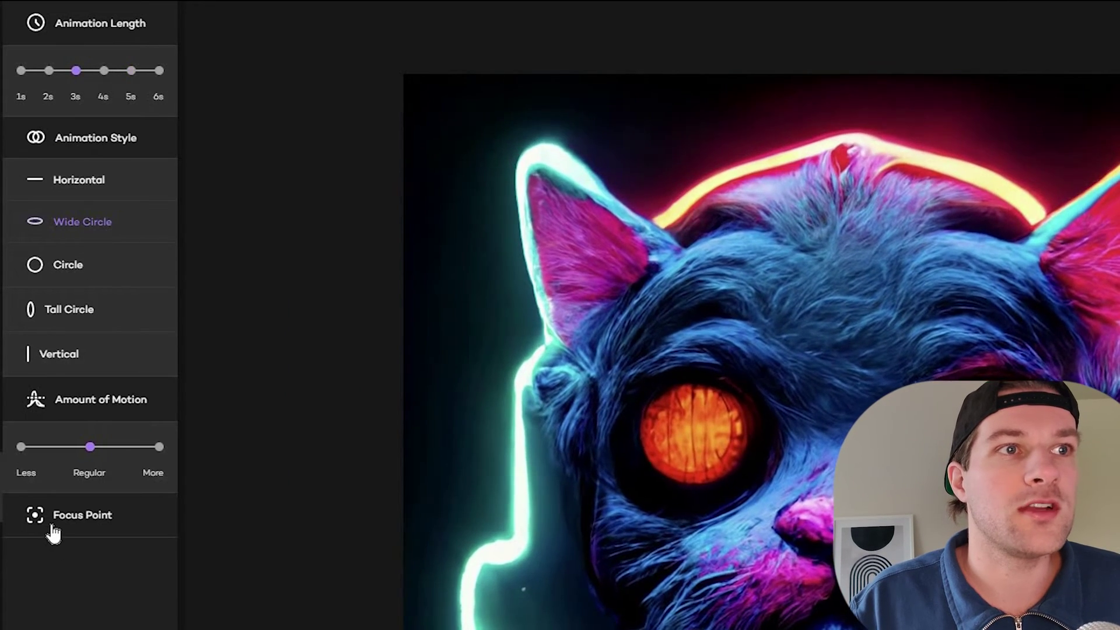
# Test Close, Center and Far focus points on the cat, ending at Center.
pyautogui.click(48, 527)
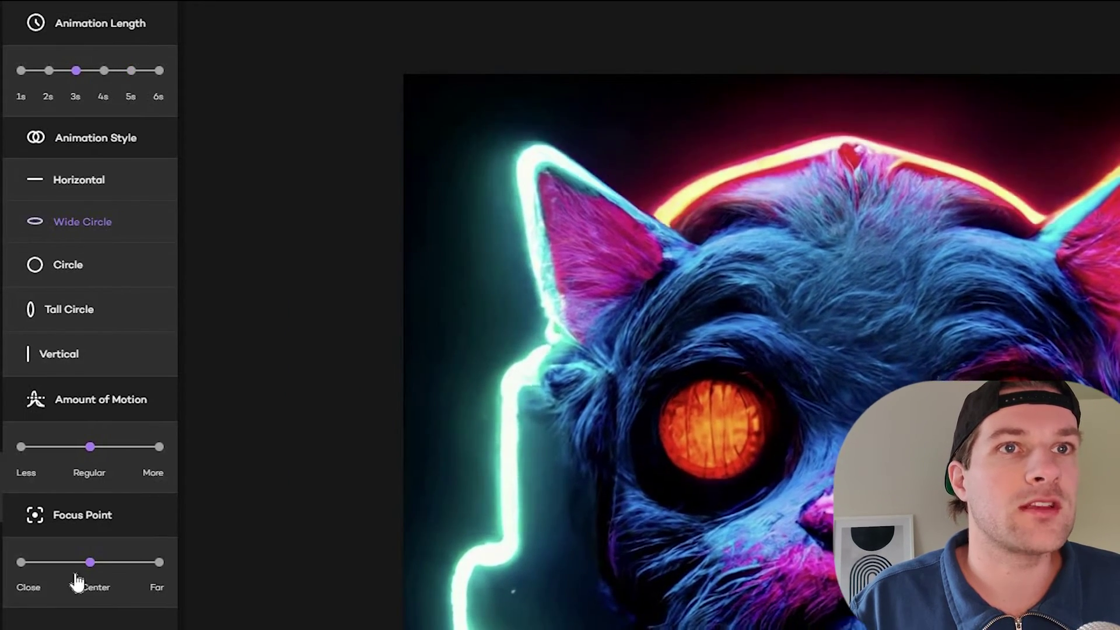
pyautogui.click(22, 563)
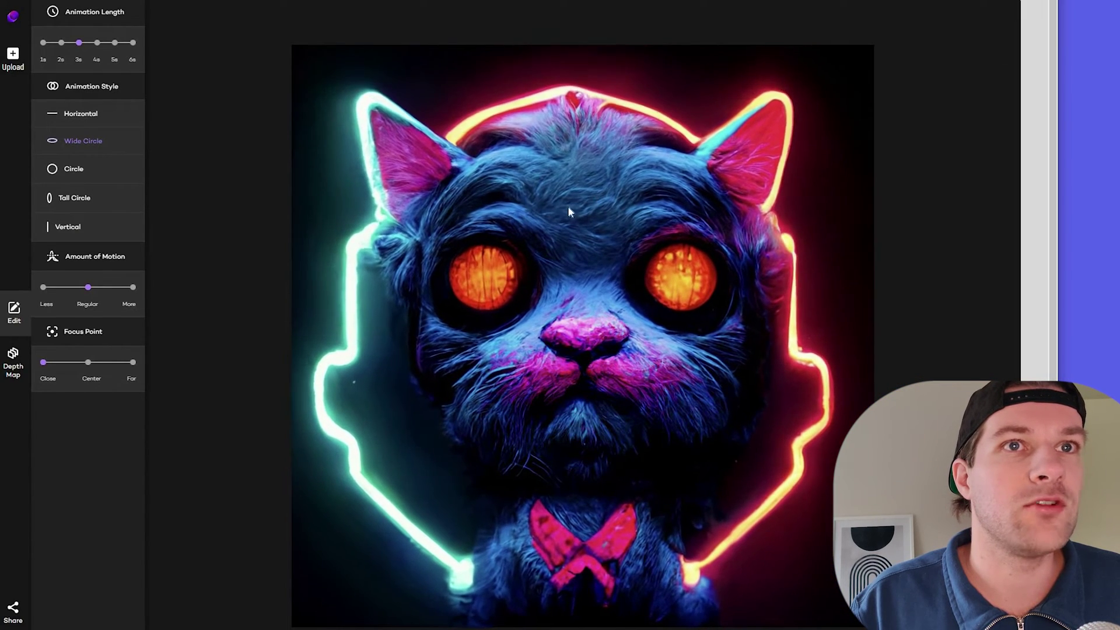
pyautogui.click(88, 362)
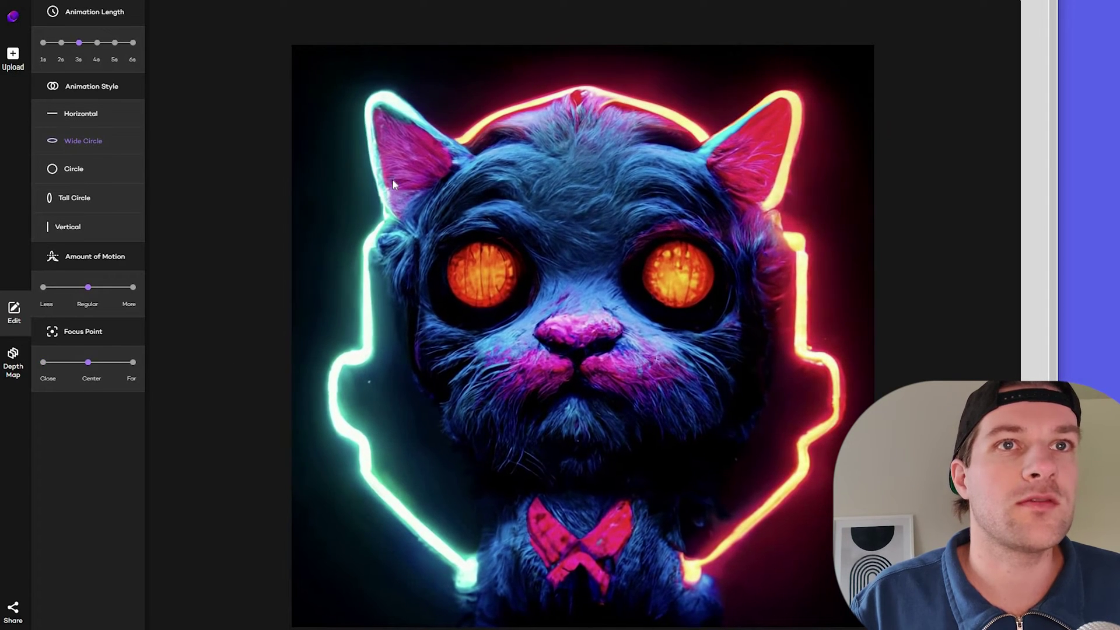
pyautogui.click(133, 362)
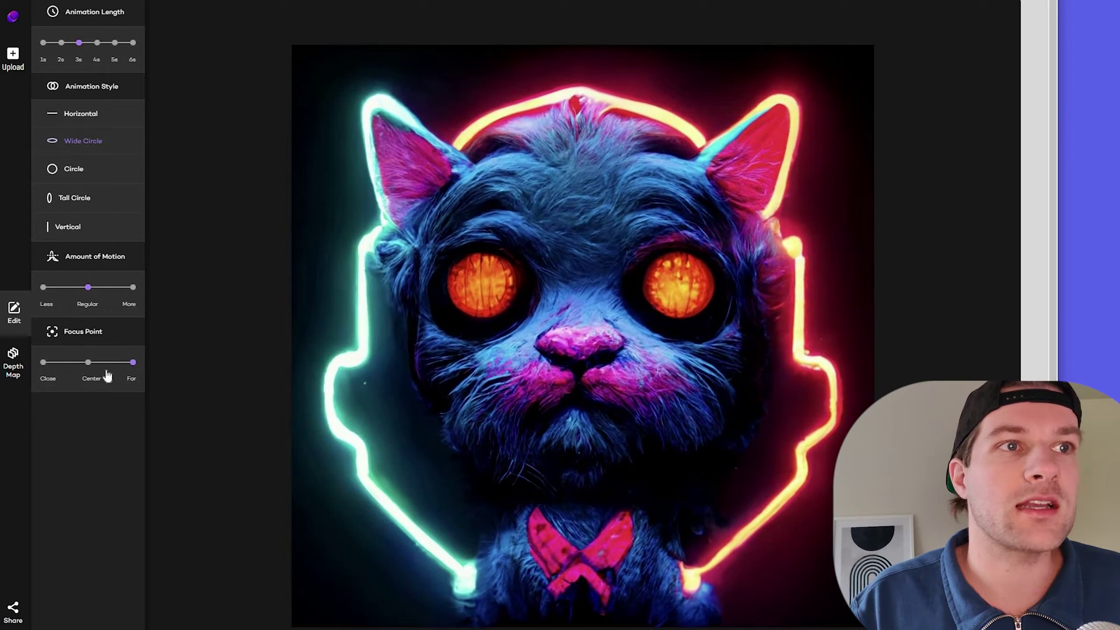
pyautogui.click(88, 363)
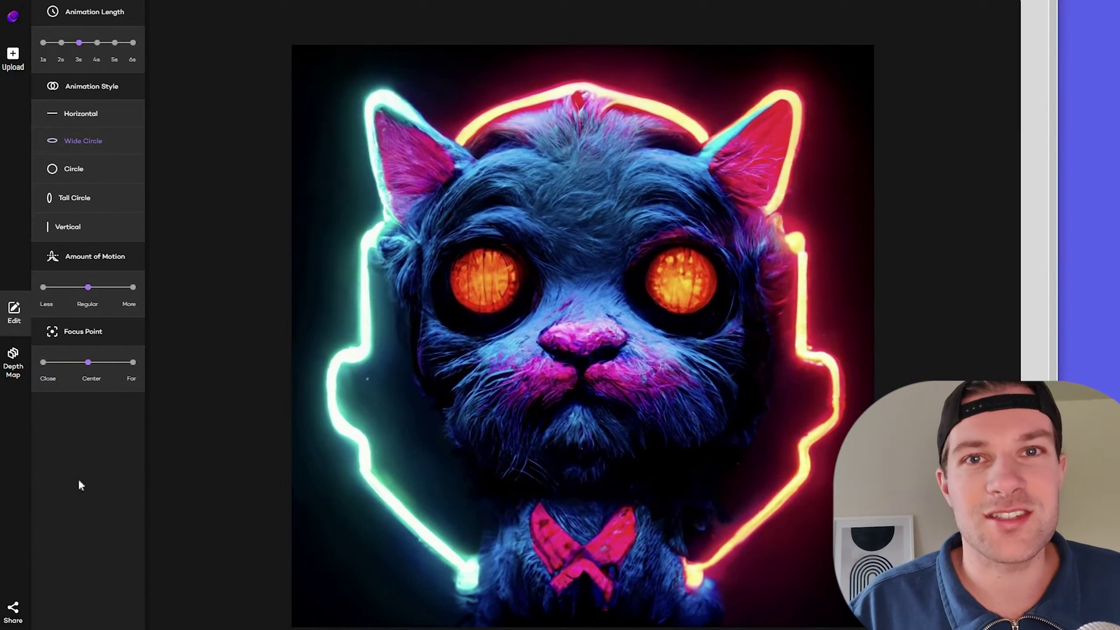
# Start exporting the cat animation for sharing from the sidebar.
pyautogui.click(13, 613)
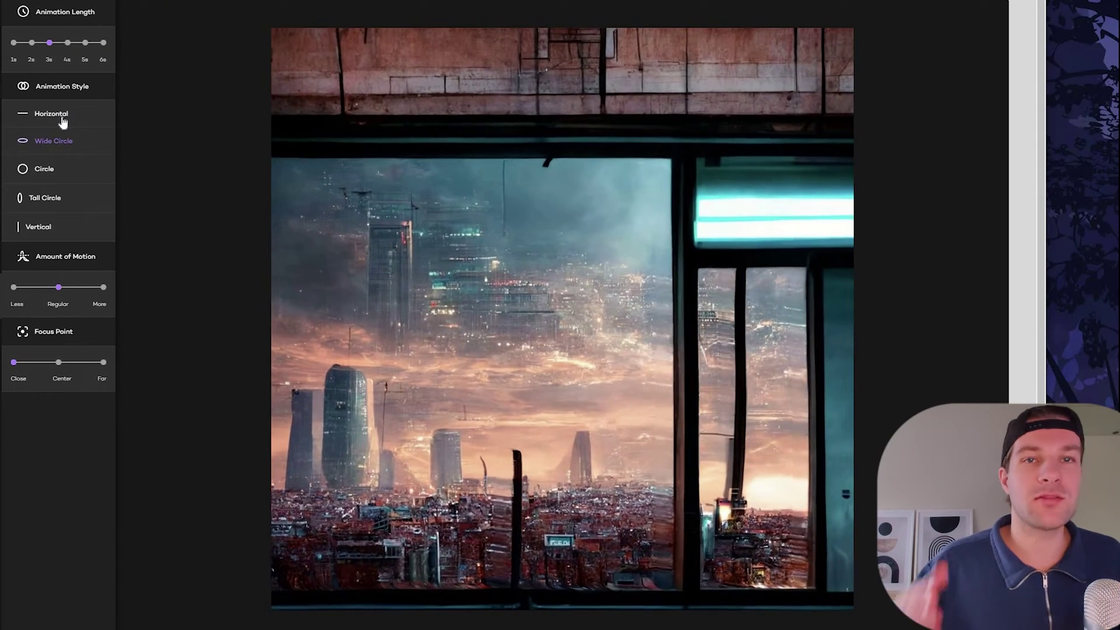
# Give the city image Vertical style and Center focus, trying Horizontal style and Less motion.
pyautogui.click(58, 115)
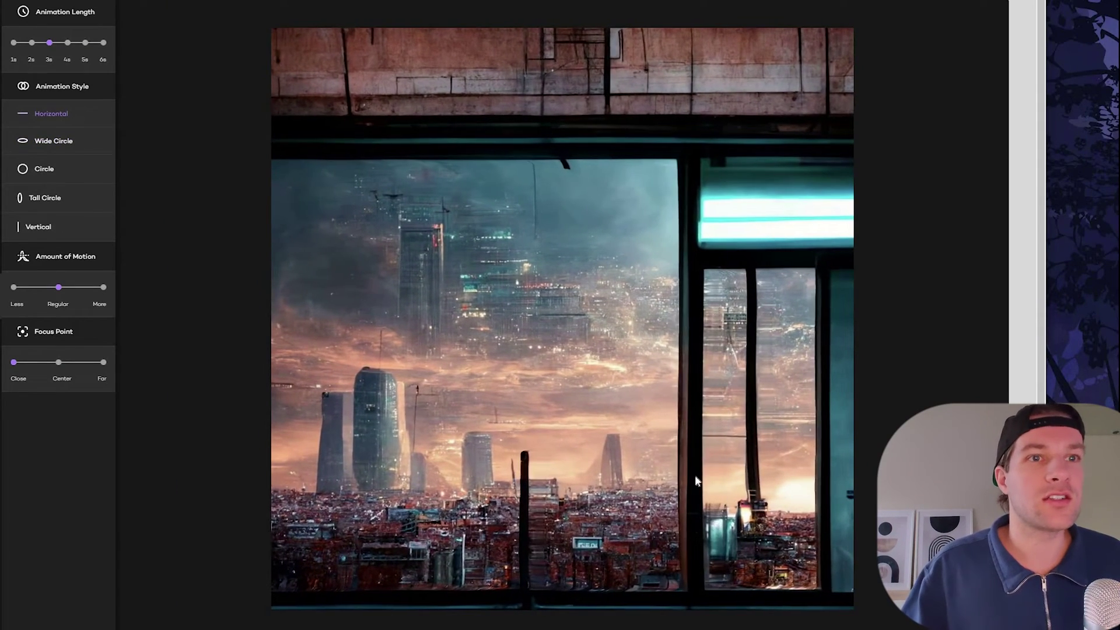
pyautogui.click(38, 226)
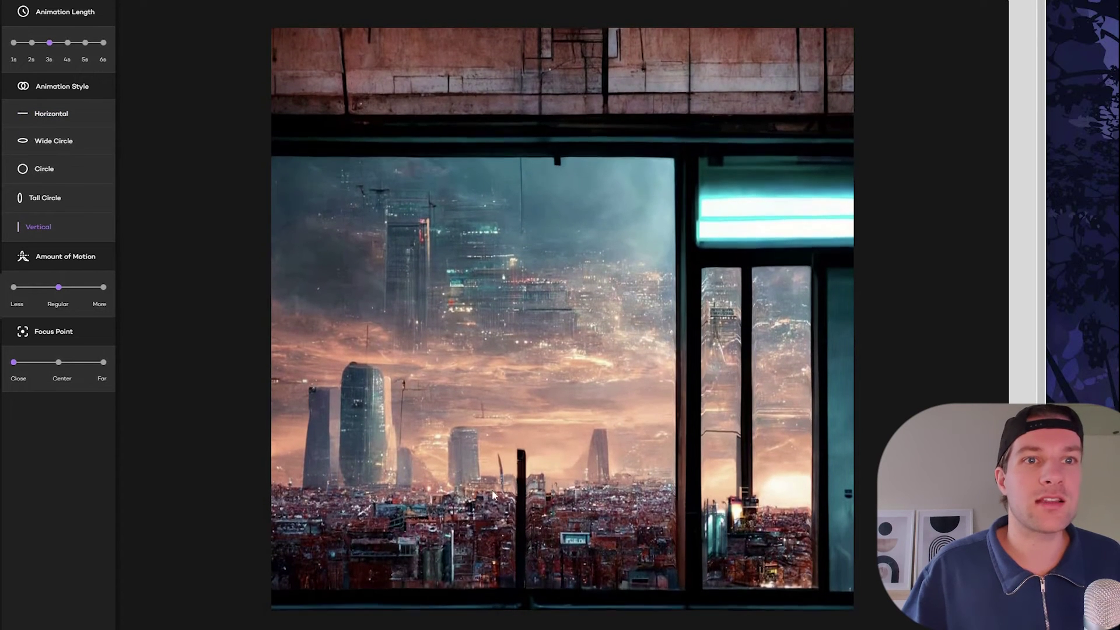
pyautogui.click(61, 367)
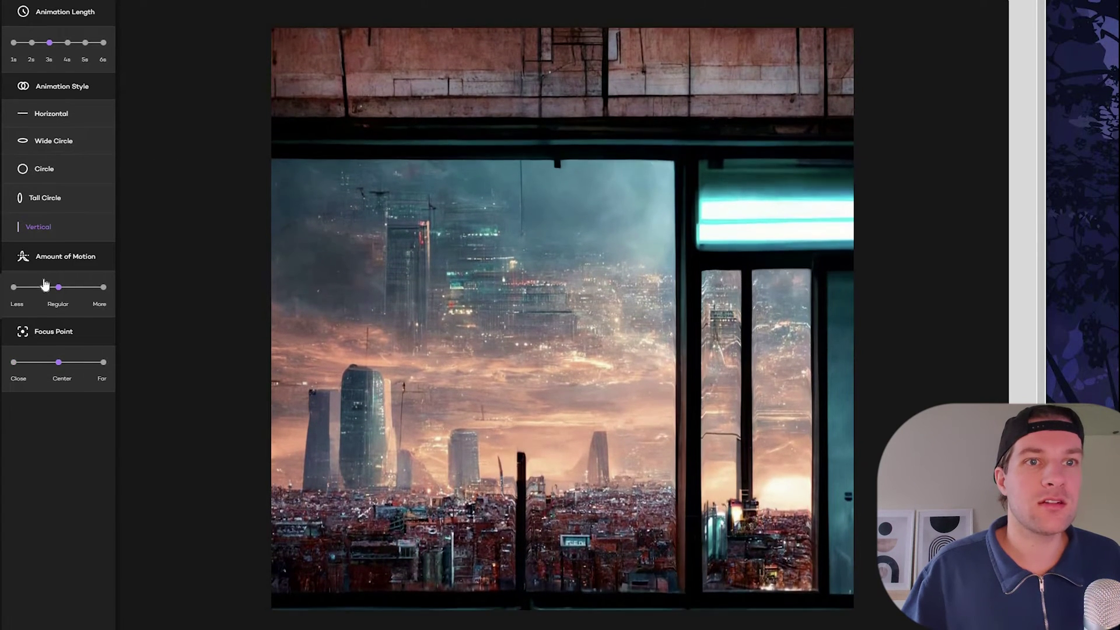
pyautogui.click(14, 287)
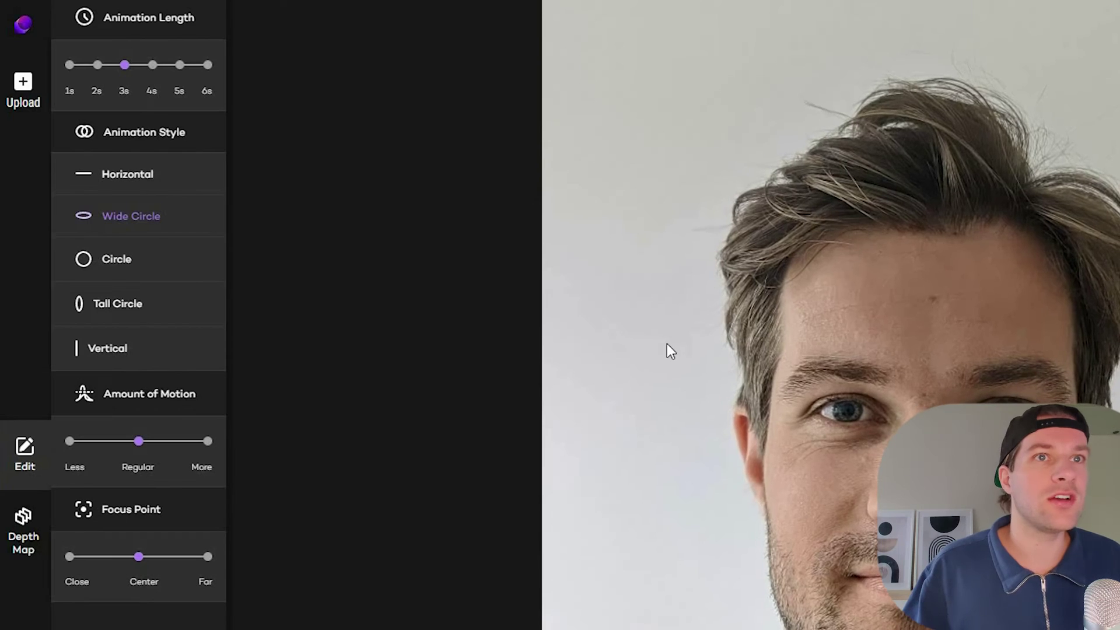
pyautogui.click(206, 560)
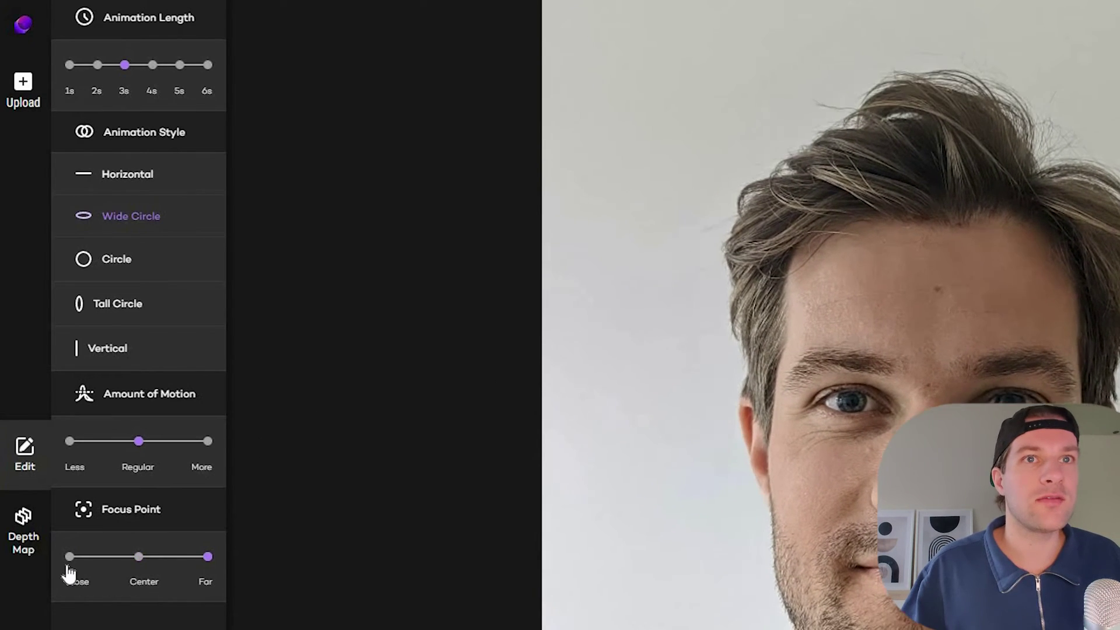
pyautogui.click(70, 569)
pyautogui.click(139, 557)
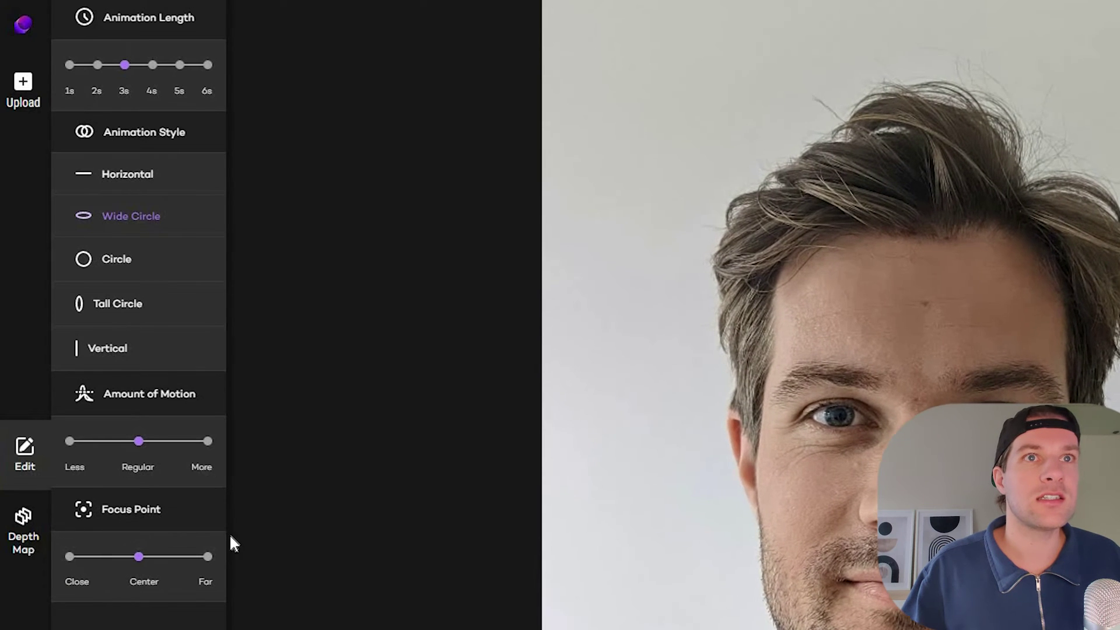
pyautogui.press('Left')
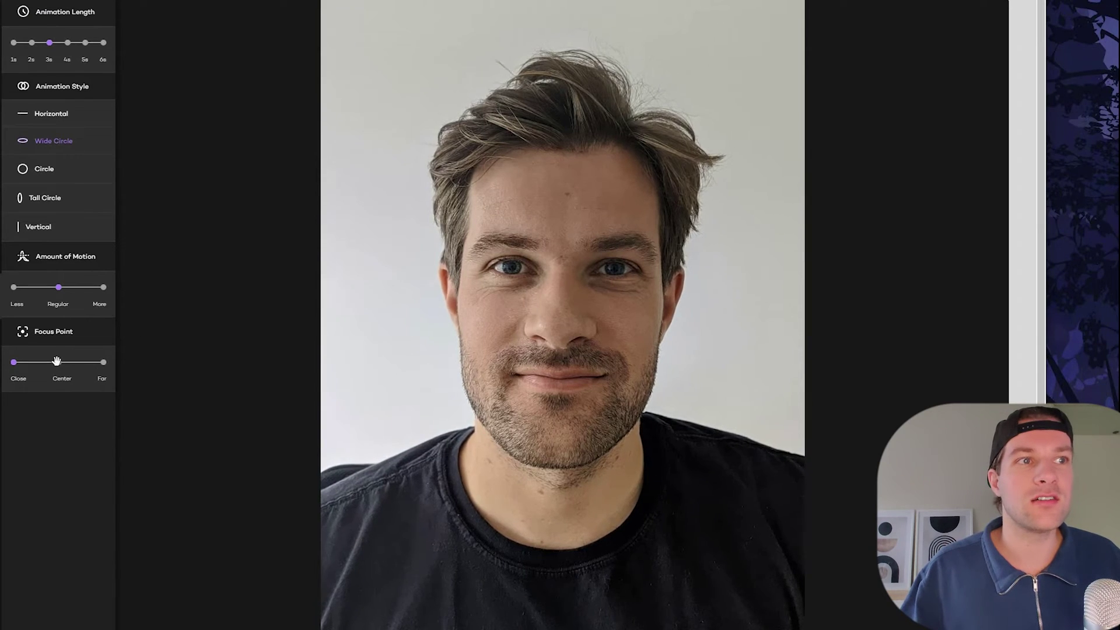
pyautogui.click(56, 361)
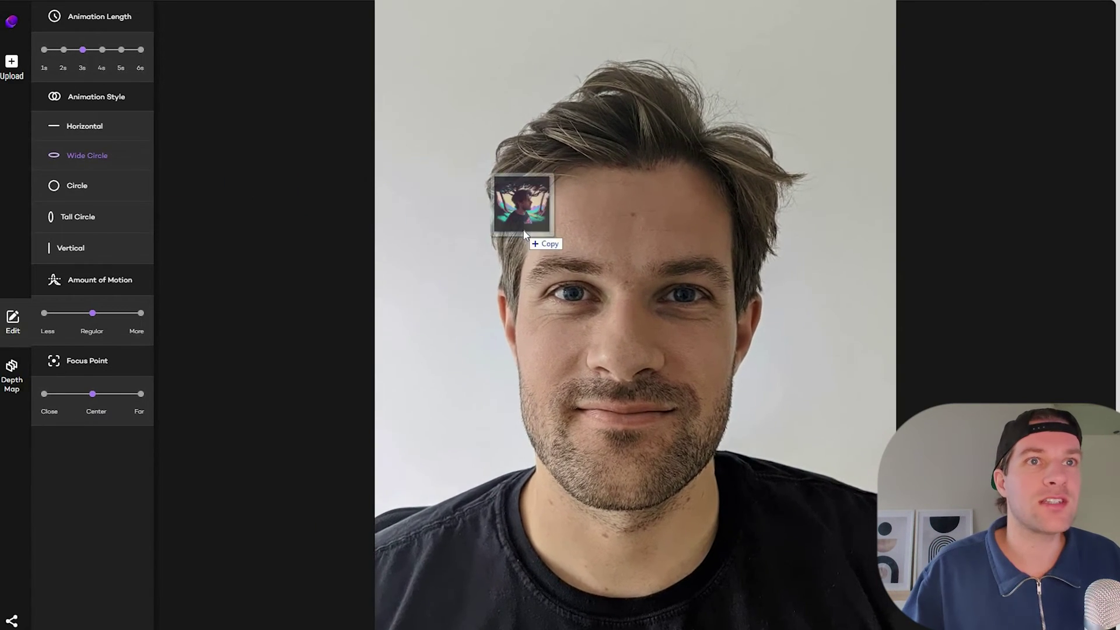
# Upload the pixel-art forest portrait, then try Close focus and Tall Circle style.
pyautogui.moveTo(523, 233); pyautogui.dragTo(524, 234)
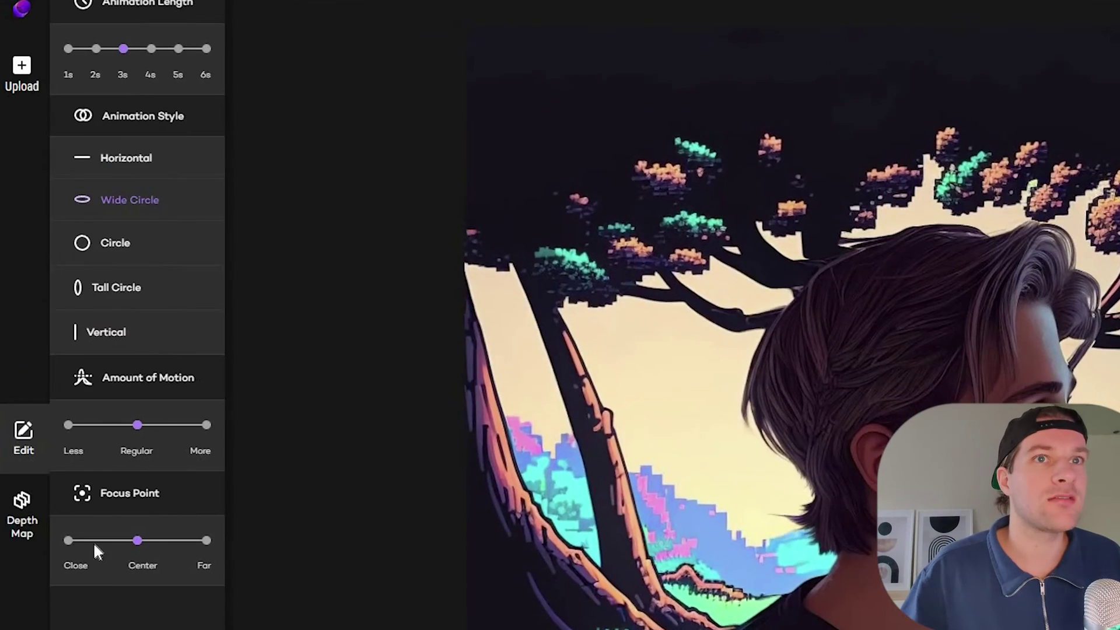
pyautogui.click(63, 395)
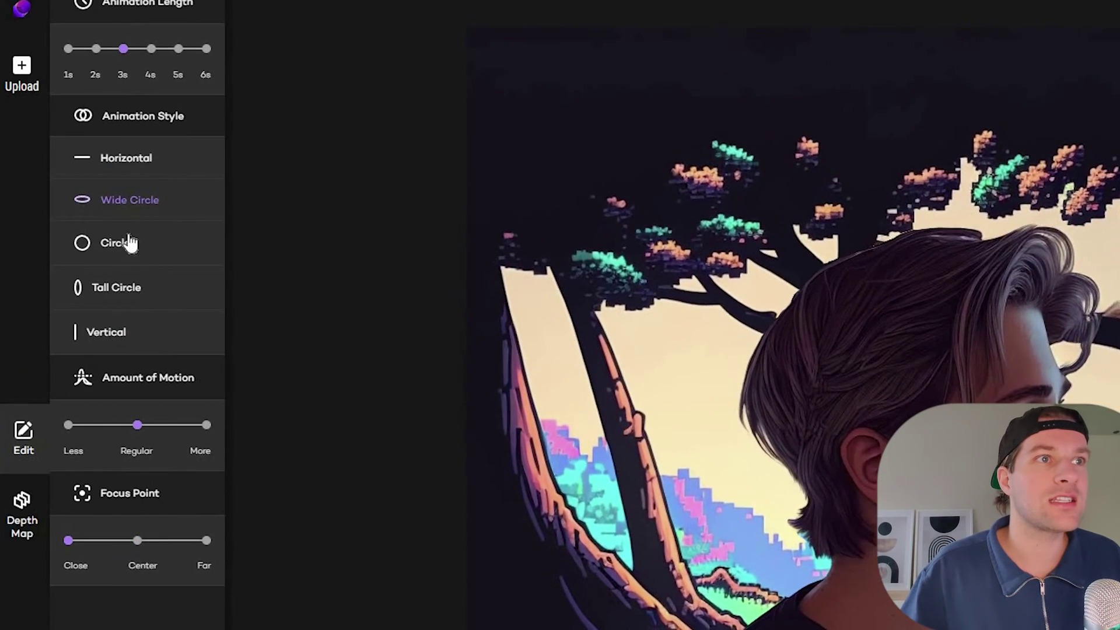
pyautogui.click(119, 291)
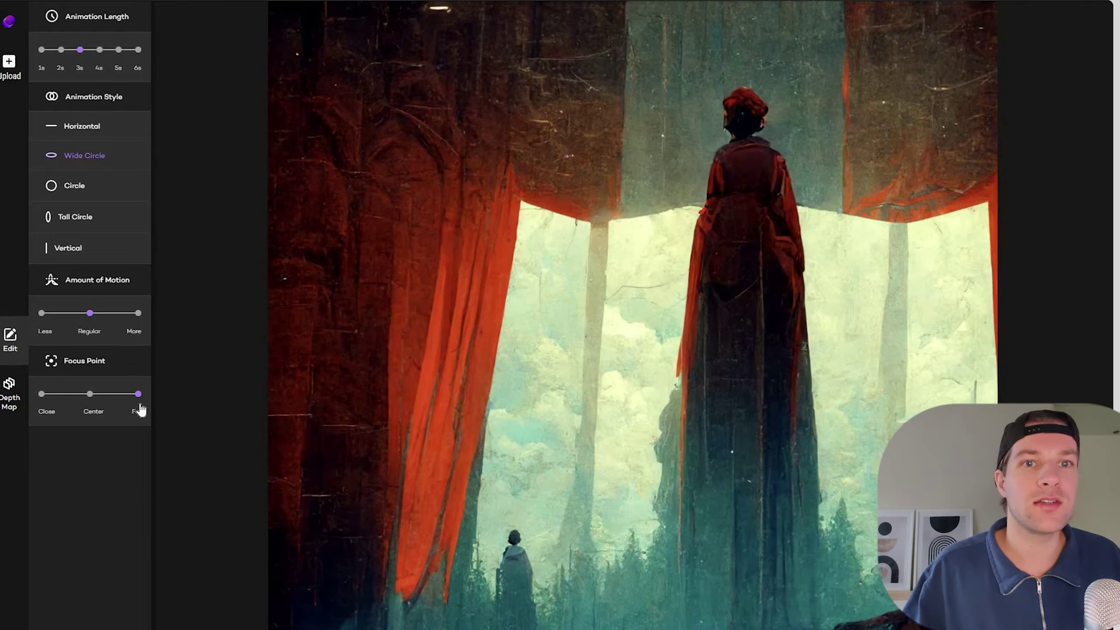
# Move the red-curtain painting's focus point to Close.
pyautogui.click(43, 394)
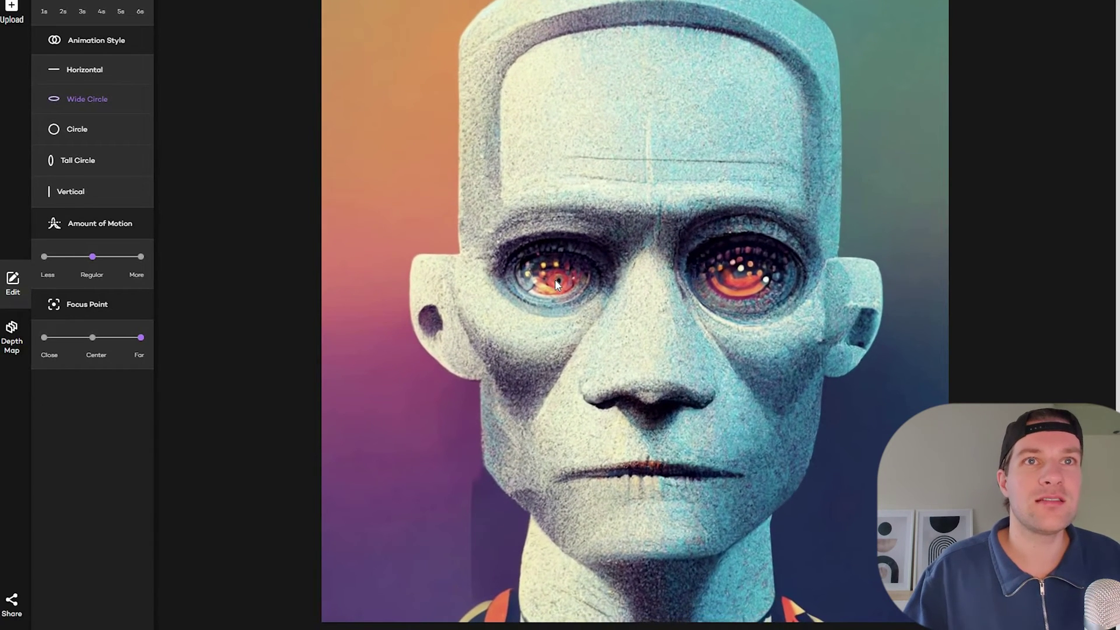
# Center the stone face's focus point, then set the astronaut image's focus to Close.
pyautogui.click(92, 337)
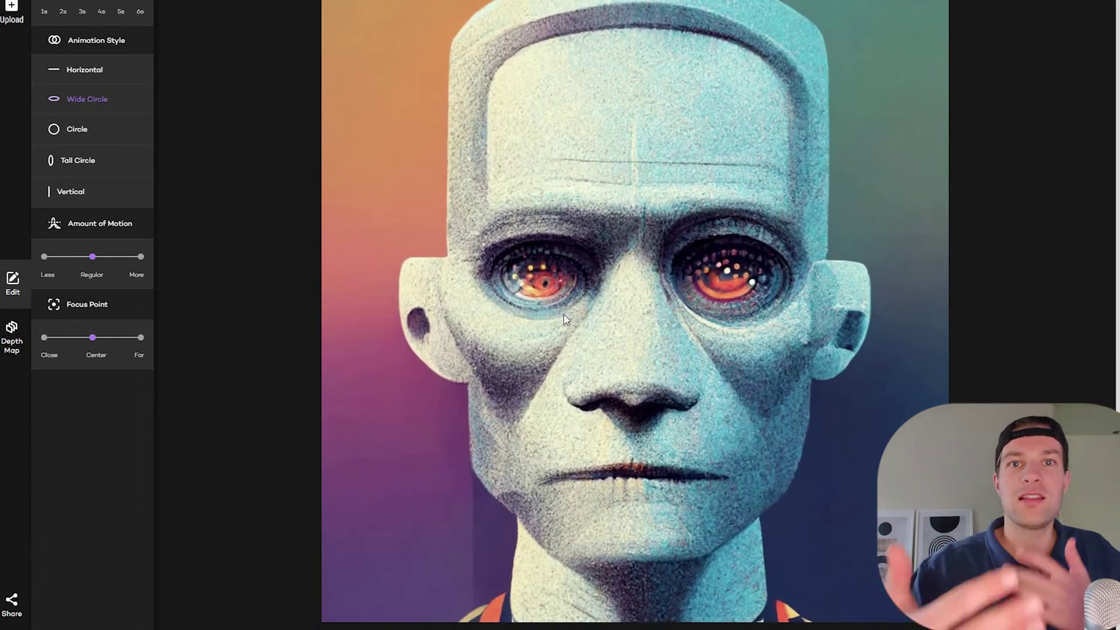
pyautogui.click(56, 344)
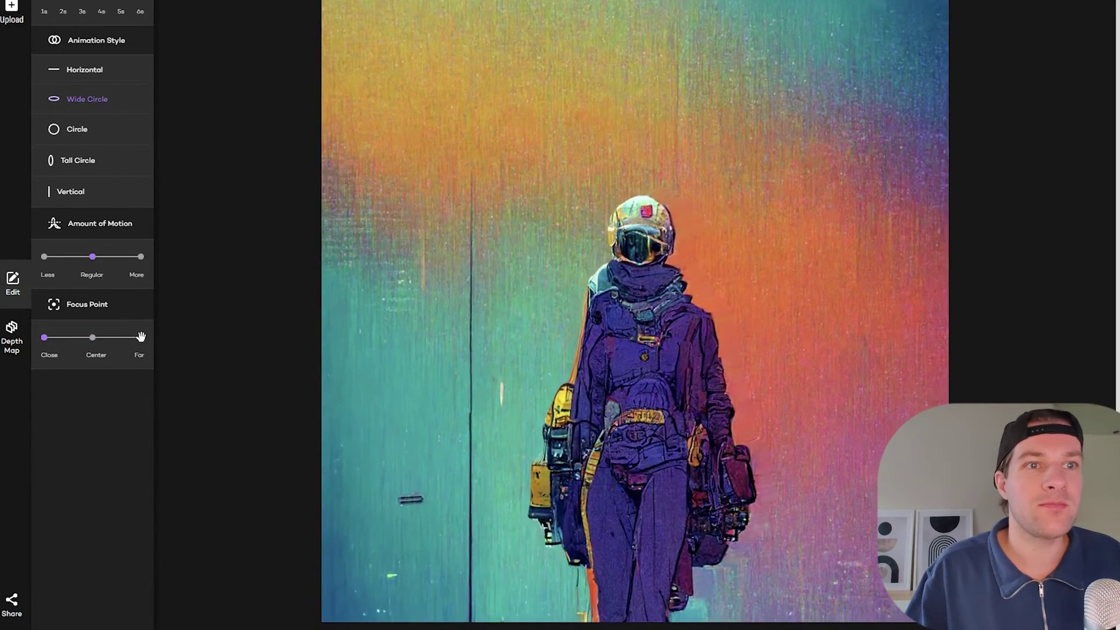
# Return the astronaut's focus point to Center and switch its style to Tall Circle.
pyautogui.moveTo(142, 337); pyautogui.dragTo(93, 337)
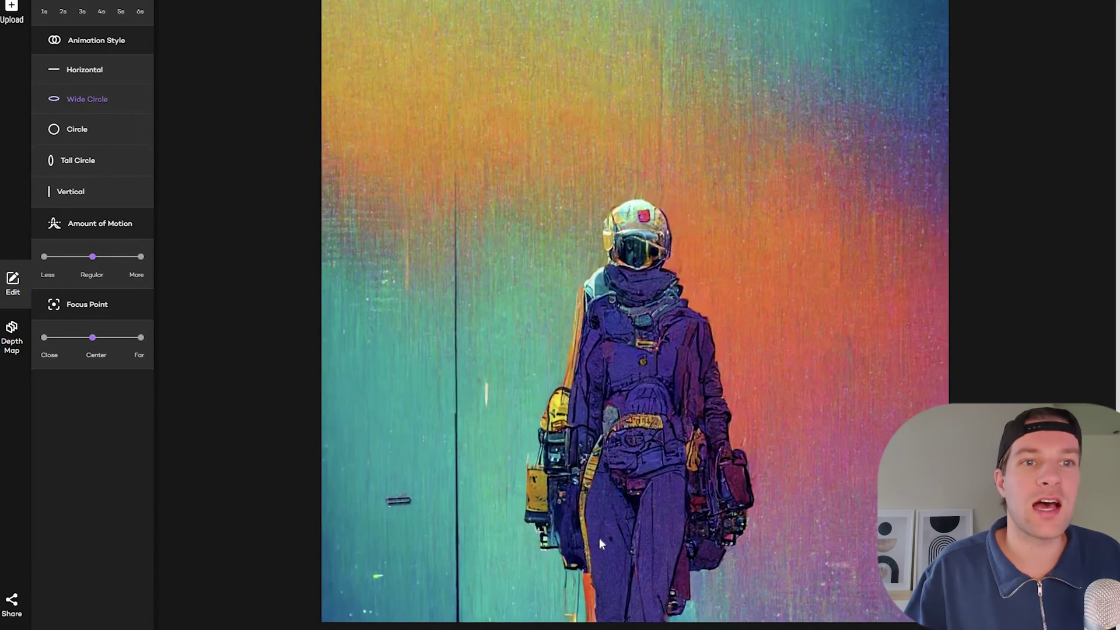
pyautogui.click(117, 168)
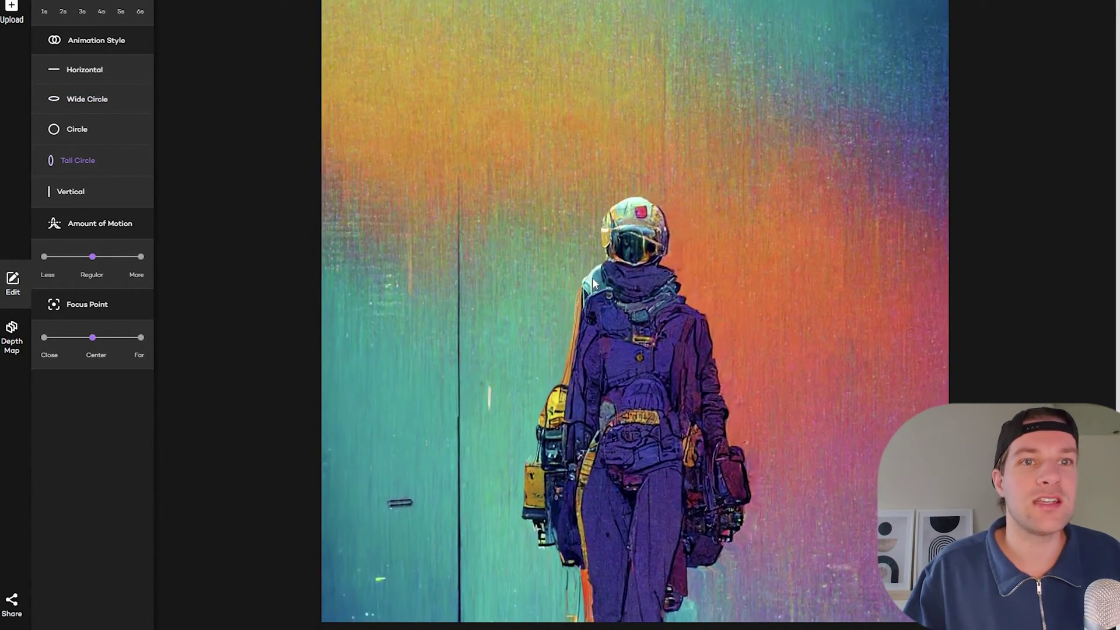